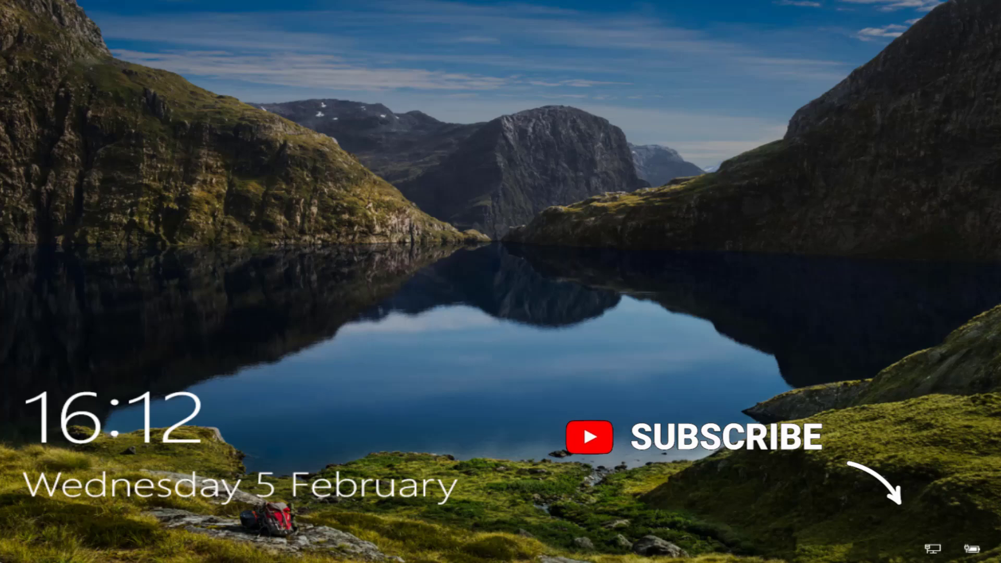
# - From the sign-in screen's Power menu, choose Restart and confirm Restart anyway despite unsaved work
pyautogui.click(196, 224)
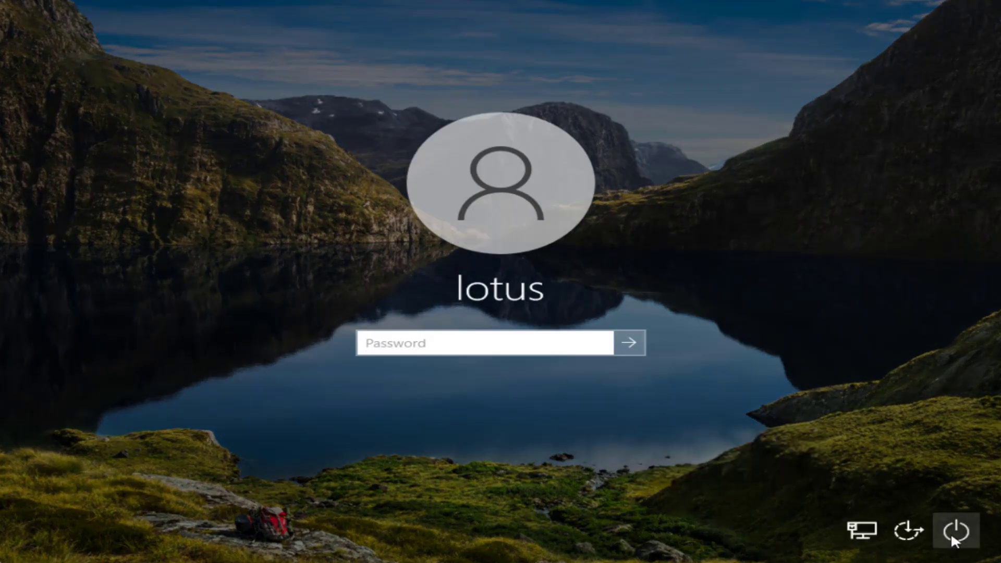
pyautogui.click(952, 531)
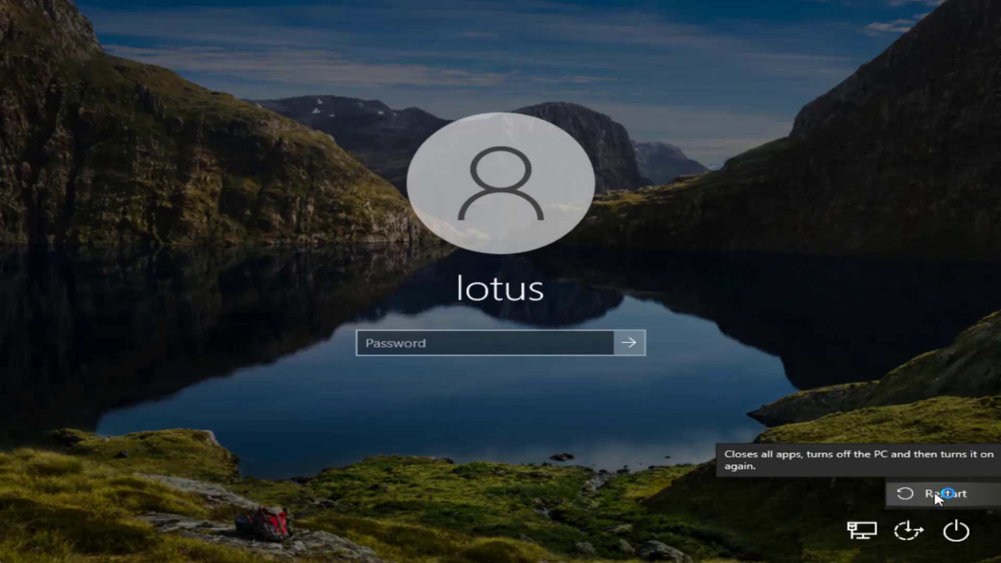
pyautogui.click(936, 496)
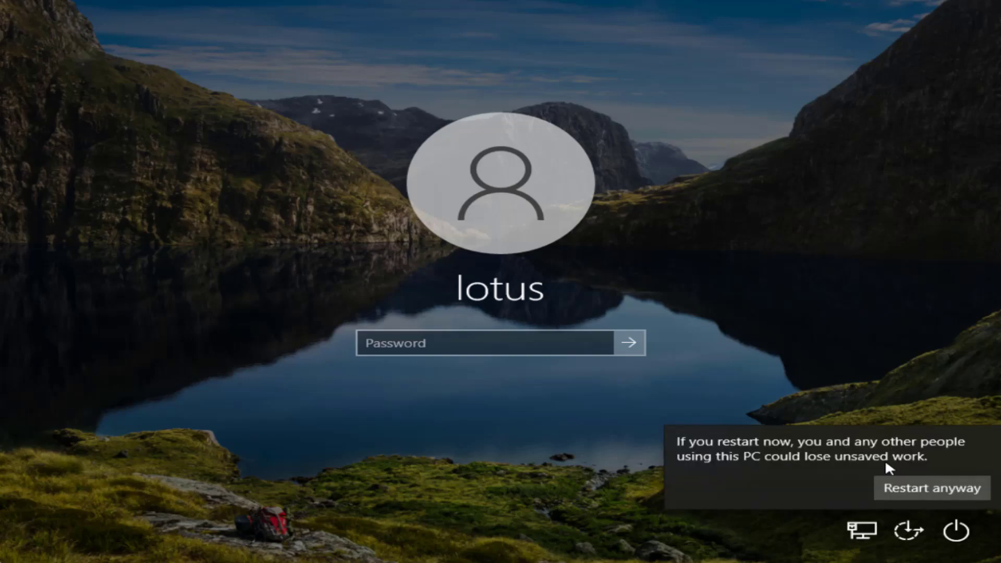
pyautogui.click(916, 481)
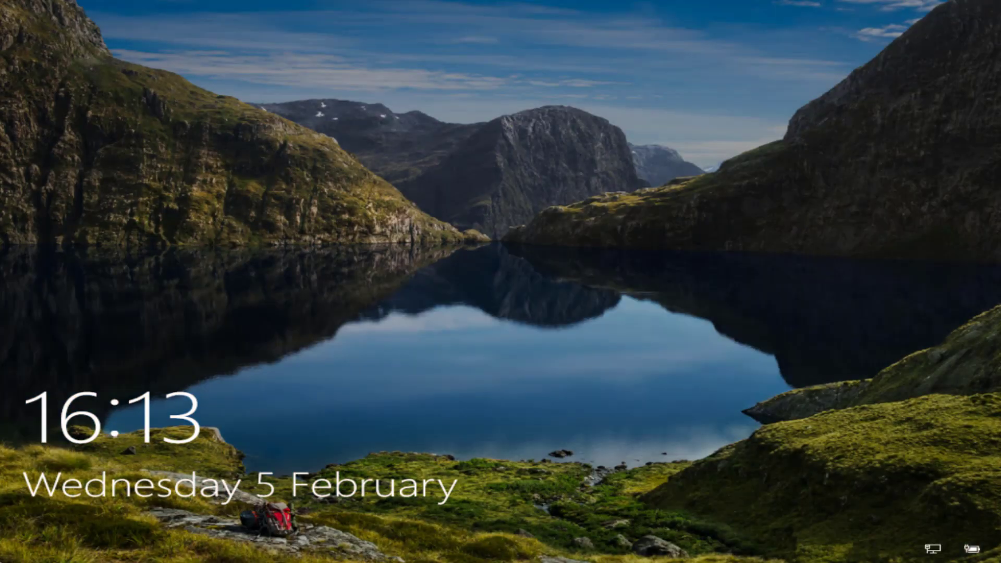
# - After the restart completes, dismiss the lock screen to show the account sign-in screen
pyautogui.click(913, 397)
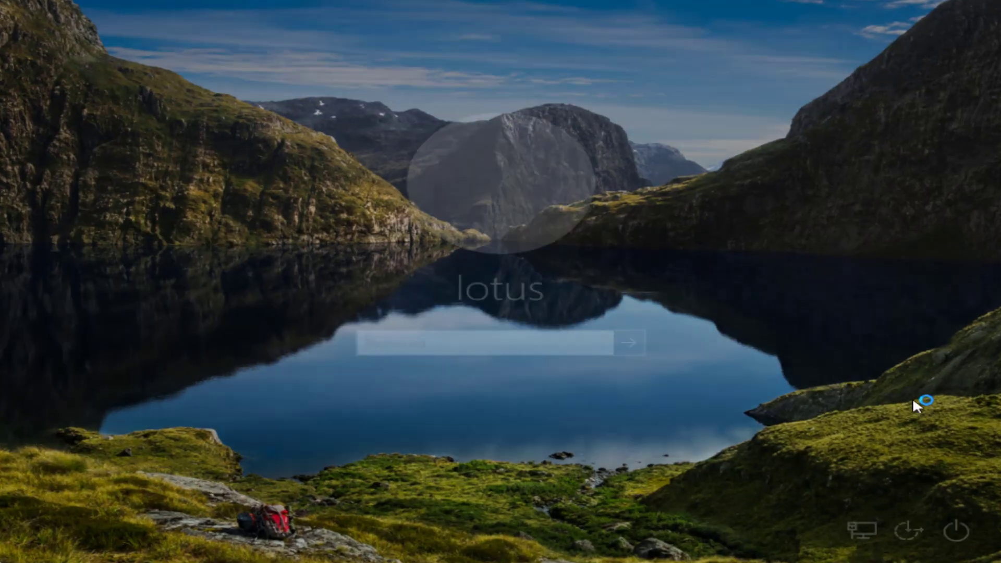